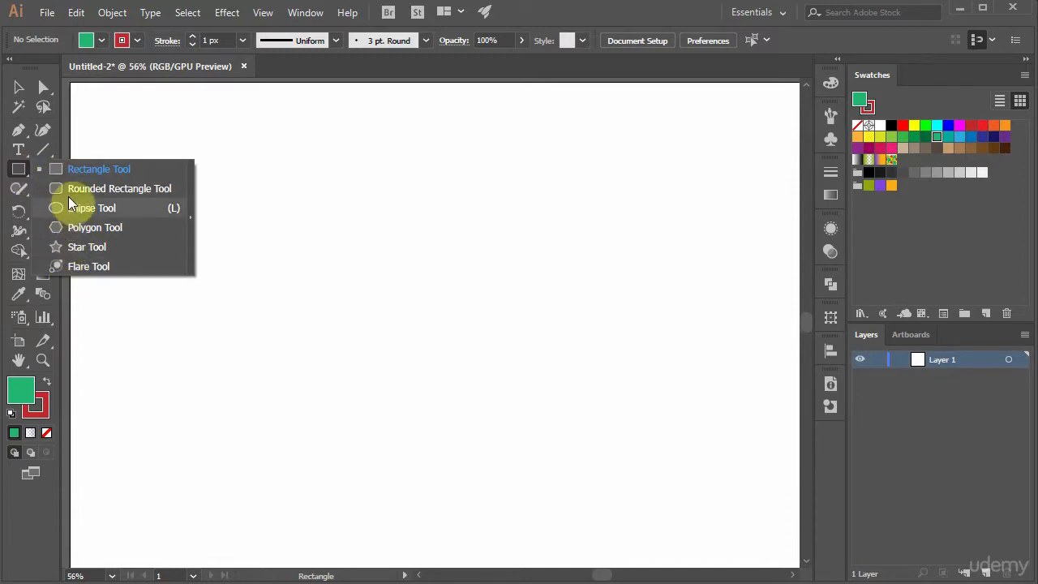
Step: Reset the fill and stroke to the defaults and draw a small rectangle in the artboard's upper-left area
left_click(68, 168)
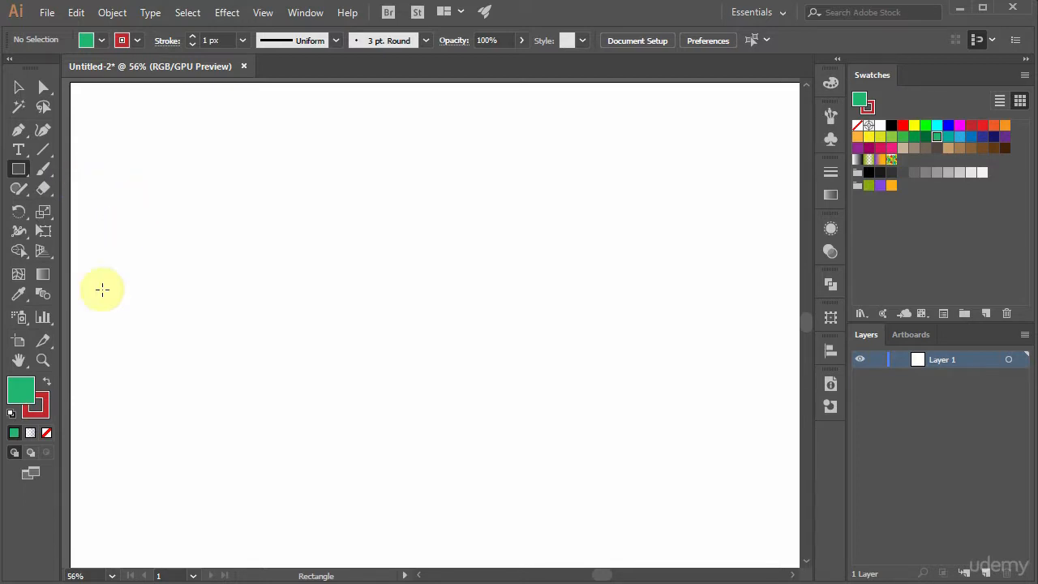
left_click(13, 418)
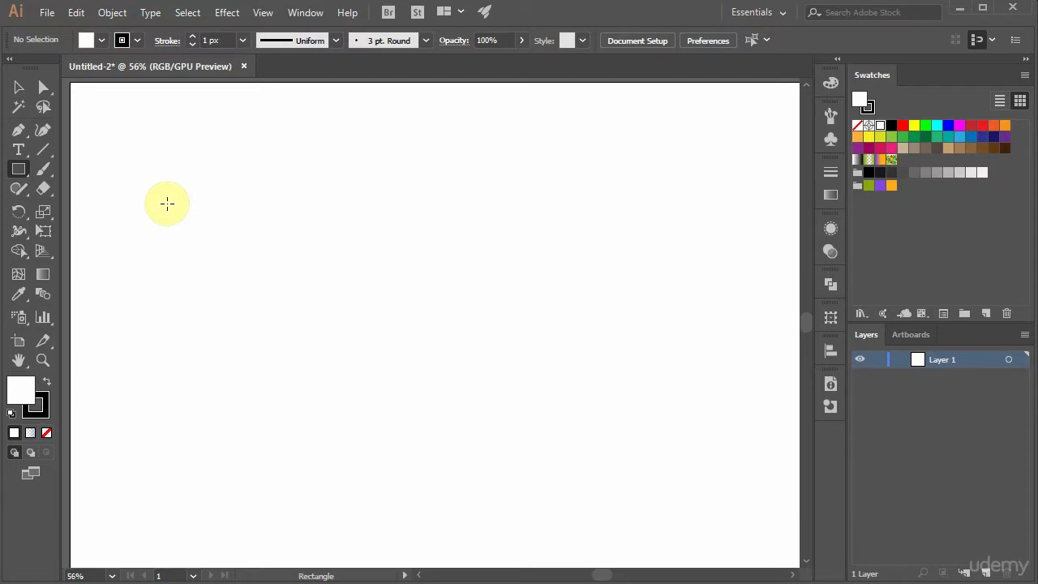
left_click_drag(167, 204, 280, 308)
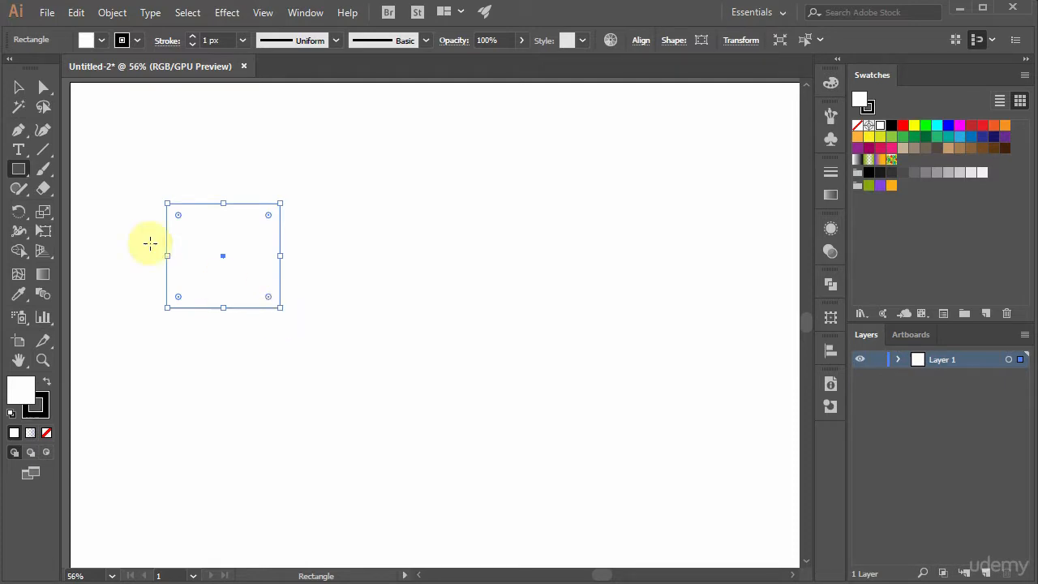
Step: Draw a larger rounded rectangle beside the first rectangle, adjusting its corner radius until the corners are strongly rounded
left_click_drag(21, 170, 64, 186)
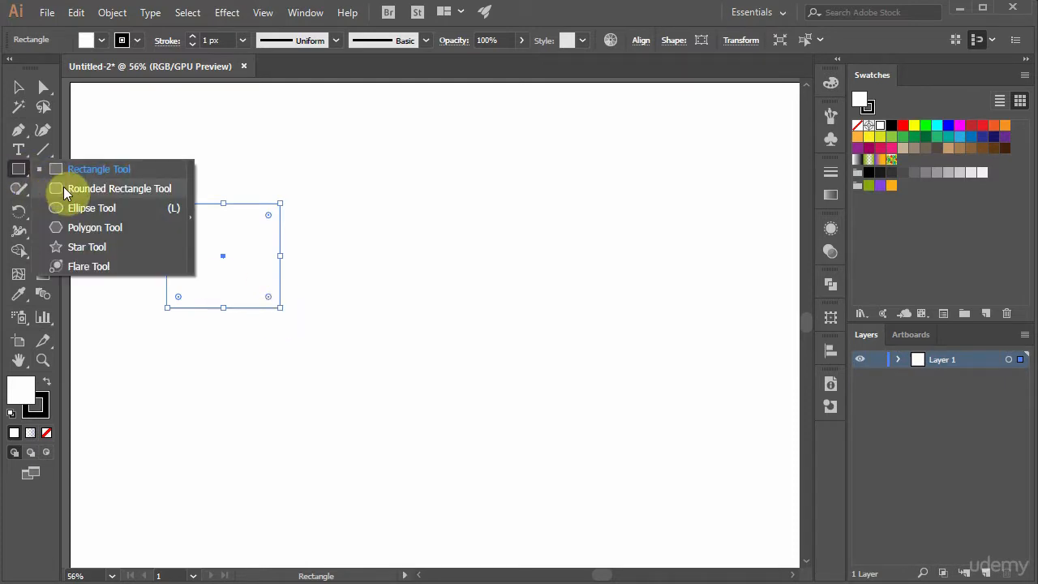
left_click_drag(64, 187, 63, 186)
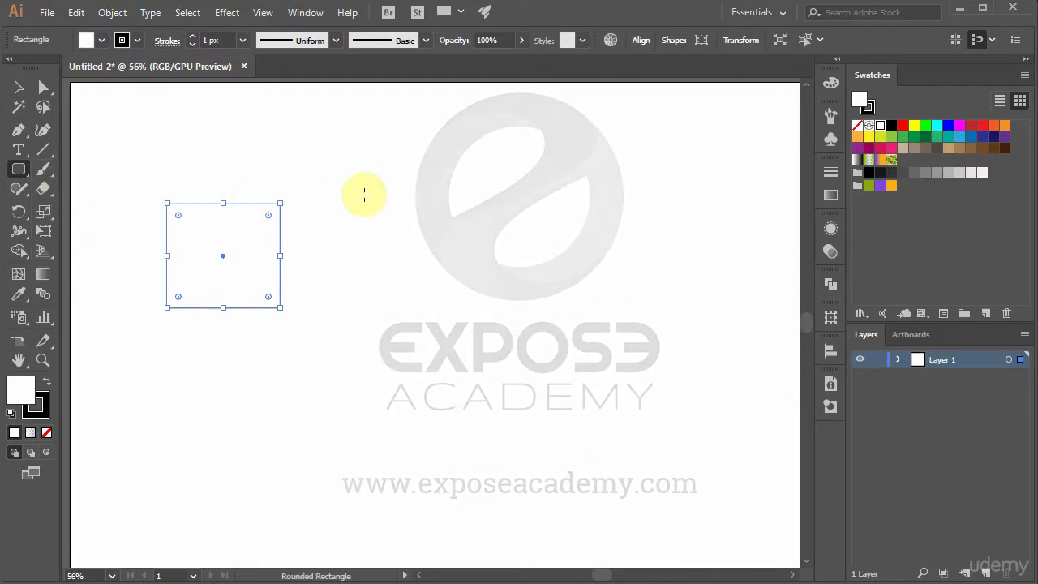
left_click_drag(352, 185, 515, 314)
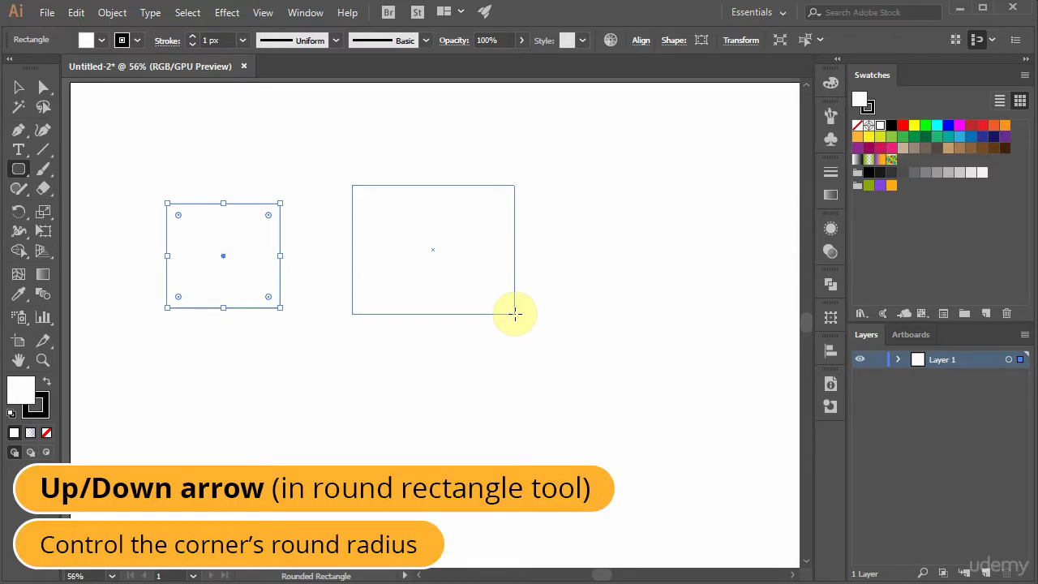
key("Down")
key("Up")
key("Up")
key("Up")
key("Up")
key("Up")
key("Up")
key("Up")
key("Up")
key("Up")
key("Up")
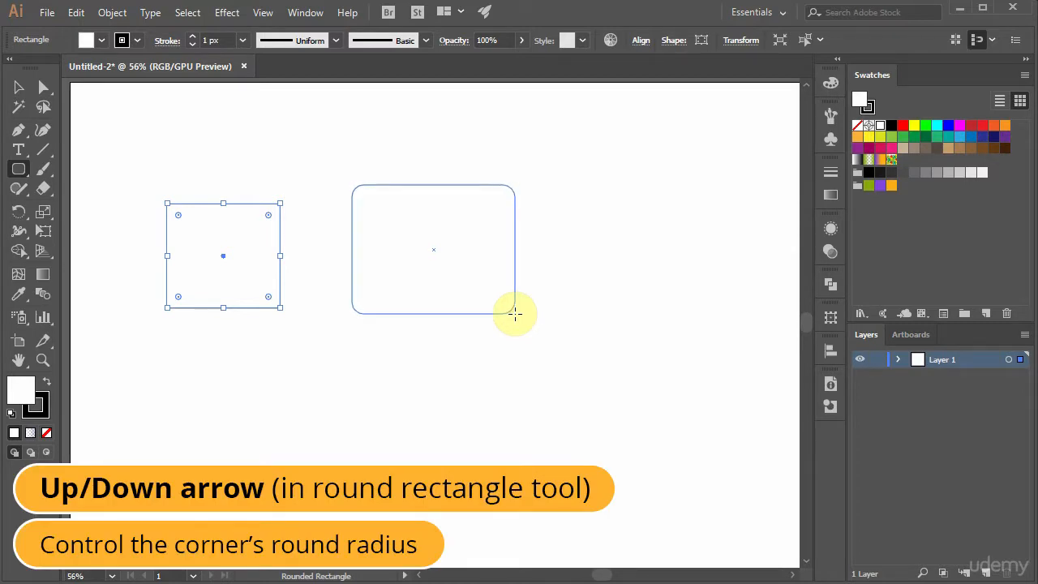
key("Up")
key("Up")
key("Up")
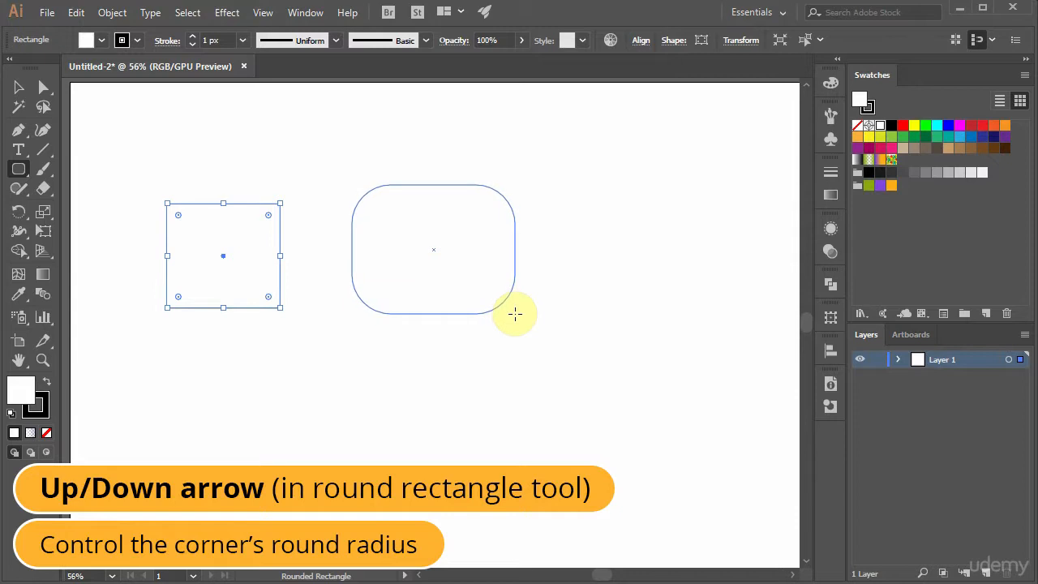
key("Down")
key("Down")
key("Down")
key("Down")
key("Down")
key("Down")
key("Down")
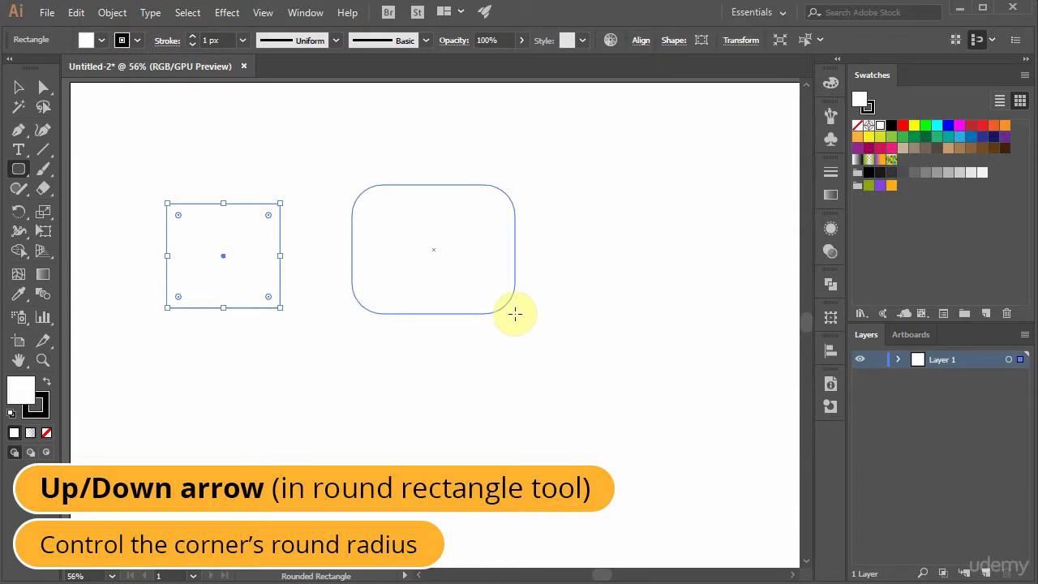
key("Left")
key("Up")
key("Up")
key("Up")
key("Up")
key("Up")
key("Up")
key("Up")
key("Up")
left_click_drag(515, 314, 507, 305)
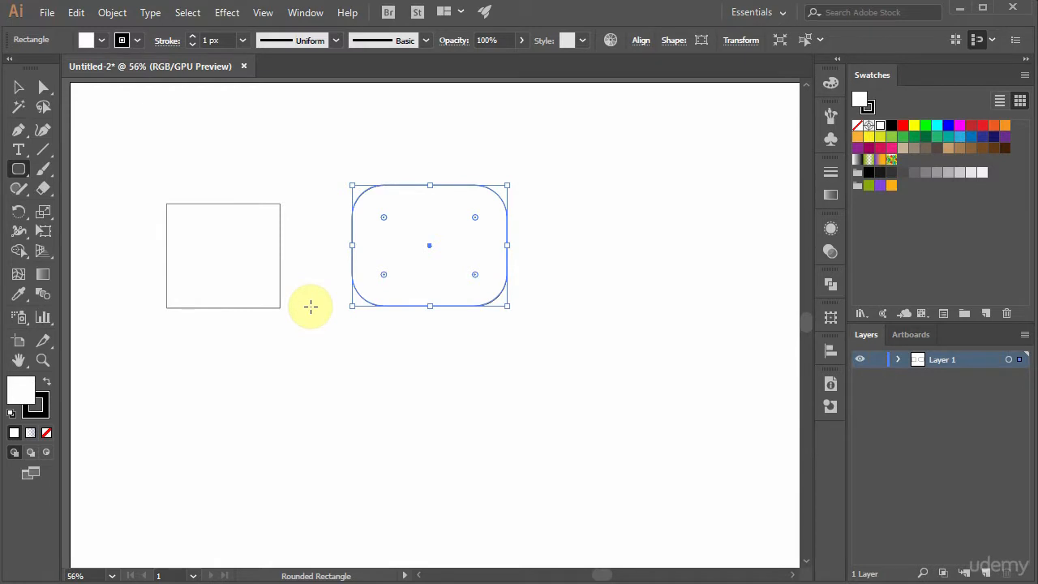
Step: Remove the corner rounding from the larger rectangle so that all its corners are square
key("v")
left_click(256, 263)
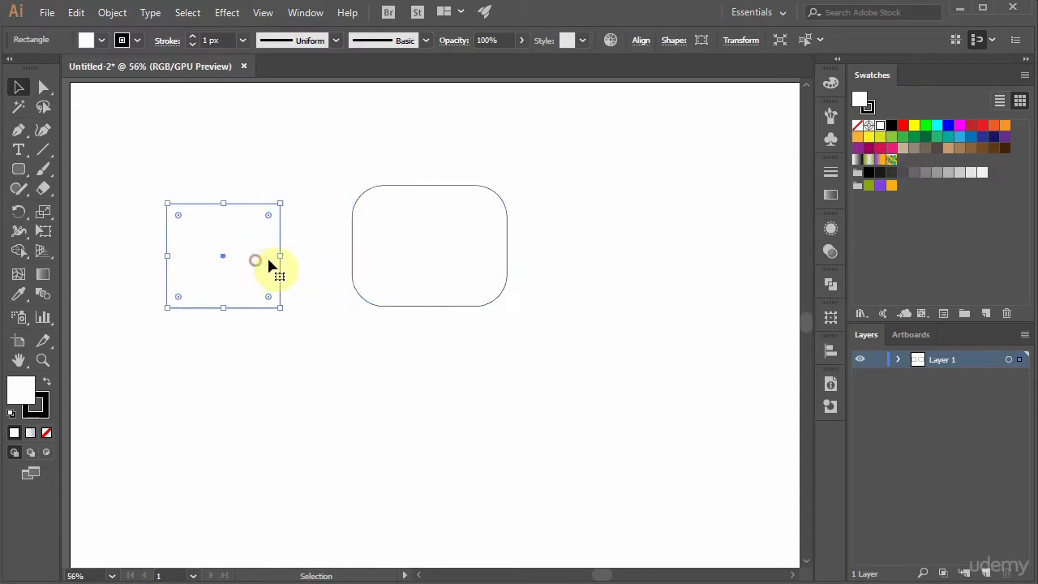
left_click(402, 267)
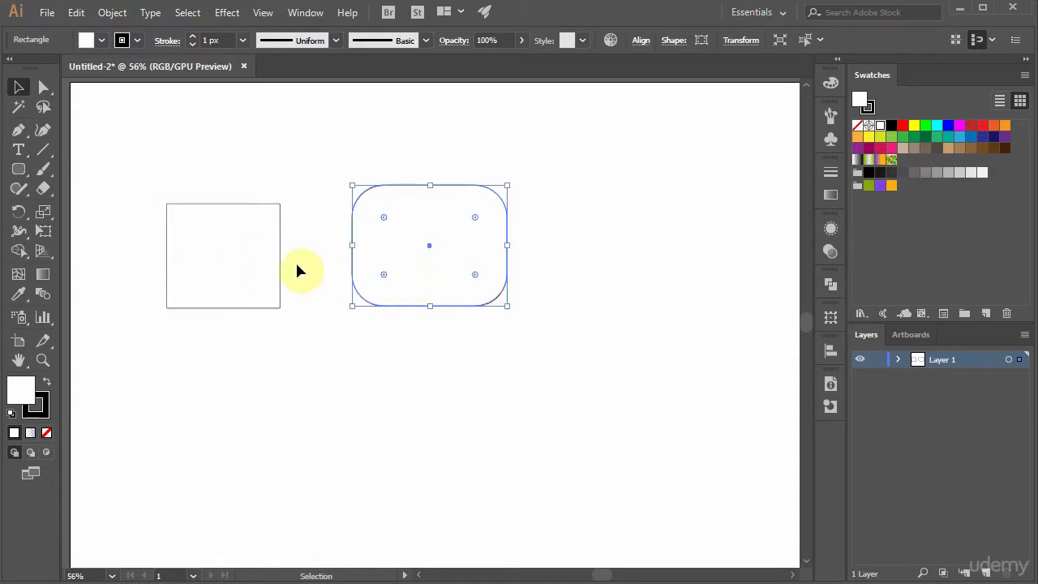
left_click(268, 258)
left_click(375, 271)
left_click_drag(384, 217, 339, 182)
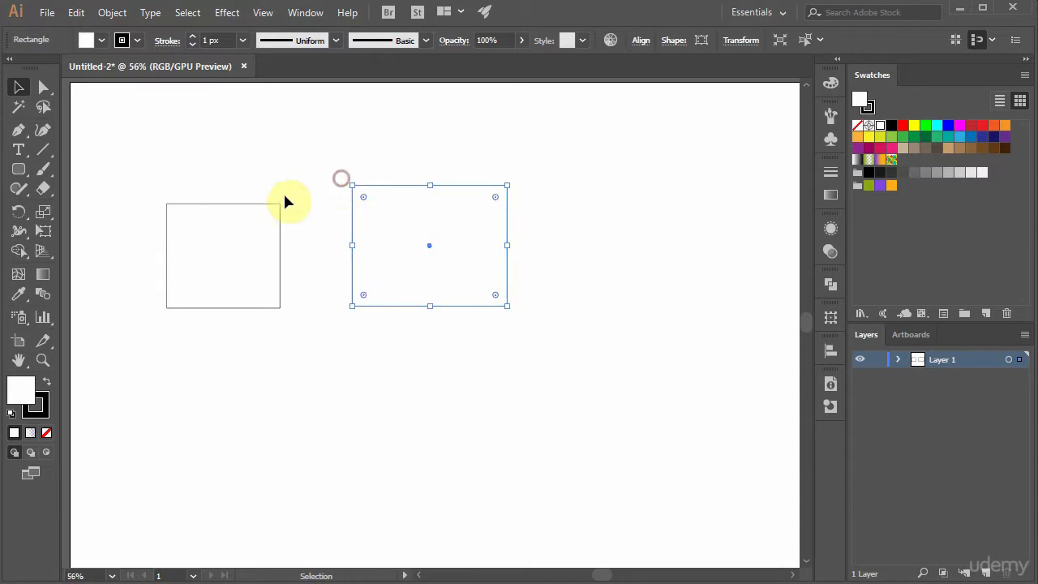
Step: Round all four corners of the smaller rectangle and deselect it
left_click(232, 235)
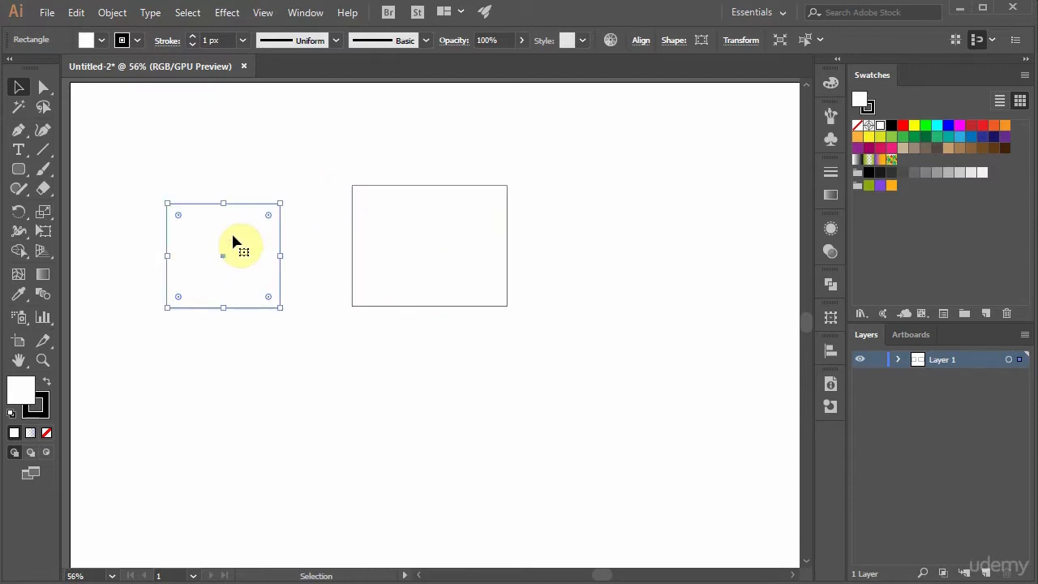
left_click_drag(269, 216, 259, 239)
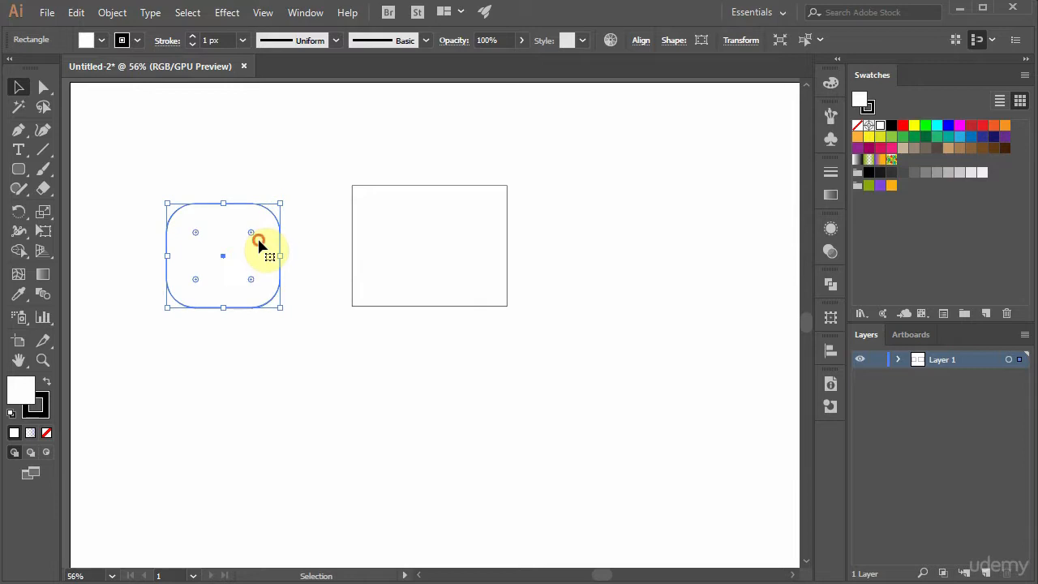
left_click(318, 278)
Step: Draw one square below the larger rectangle and another from its center below the rounded rectangle
left_click_drag(18, 172, 55, 172)
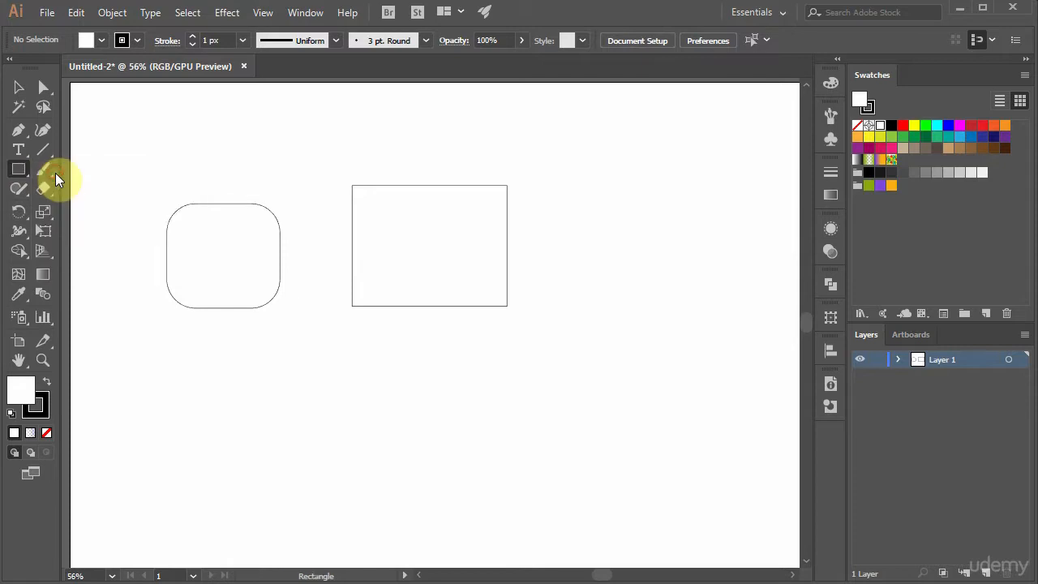
left_click_drag(376, 347, 483, 432)
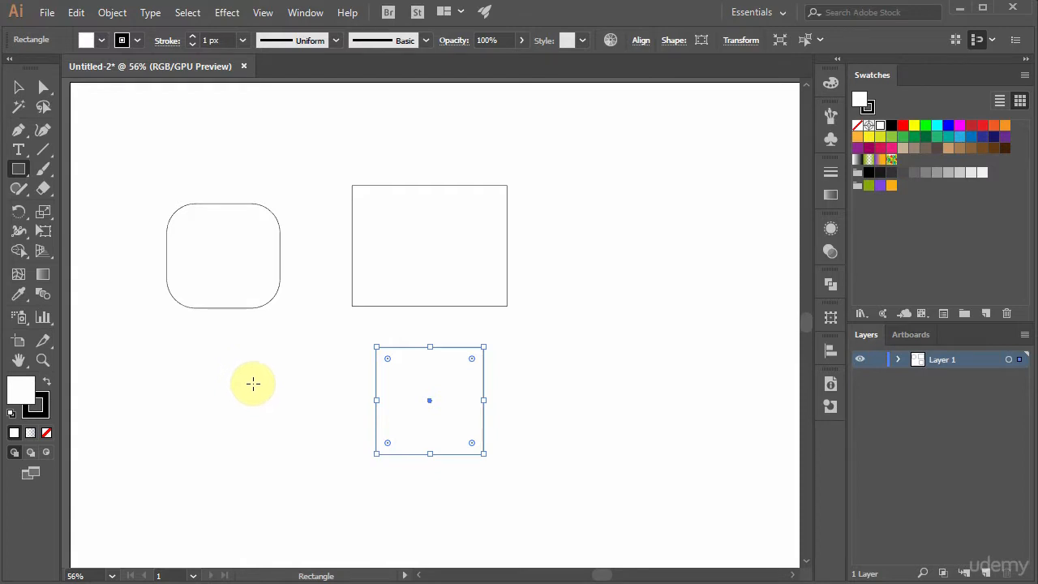
mouse_move(253, 383)
left_mouse_down()
mouse_move(300, 426)
mouse_move(280, 415)
mouse_move(294, 434)
left_mouse_up()
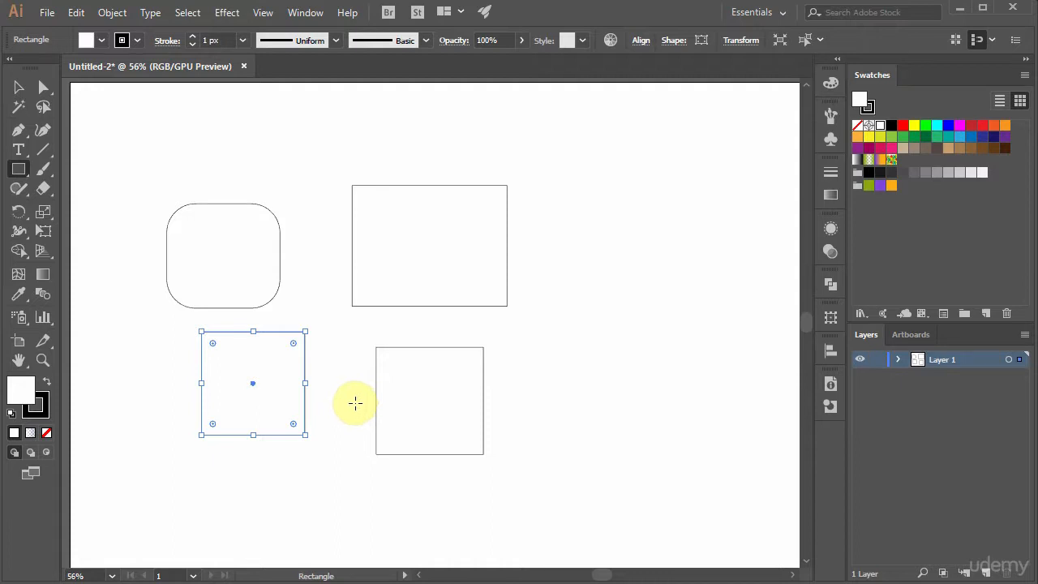
Step: Draw a circle beside the larger rectangle and a smaller circle from its center inside that rectangle
left_click_drag(22, 172, 92, 207)
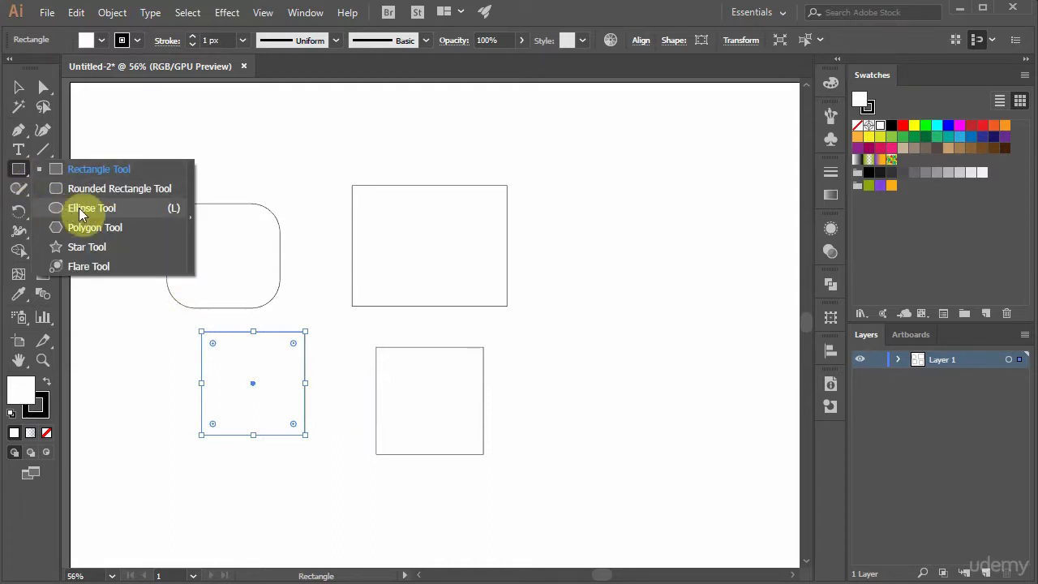
left_click(90, 208)
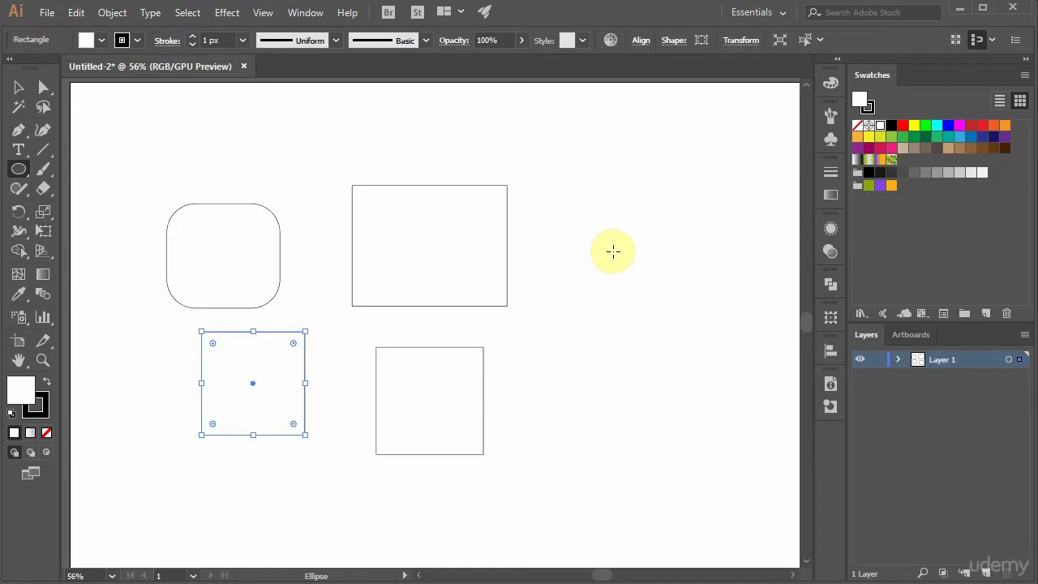
left_click_drag(574, 209, 689, 315)
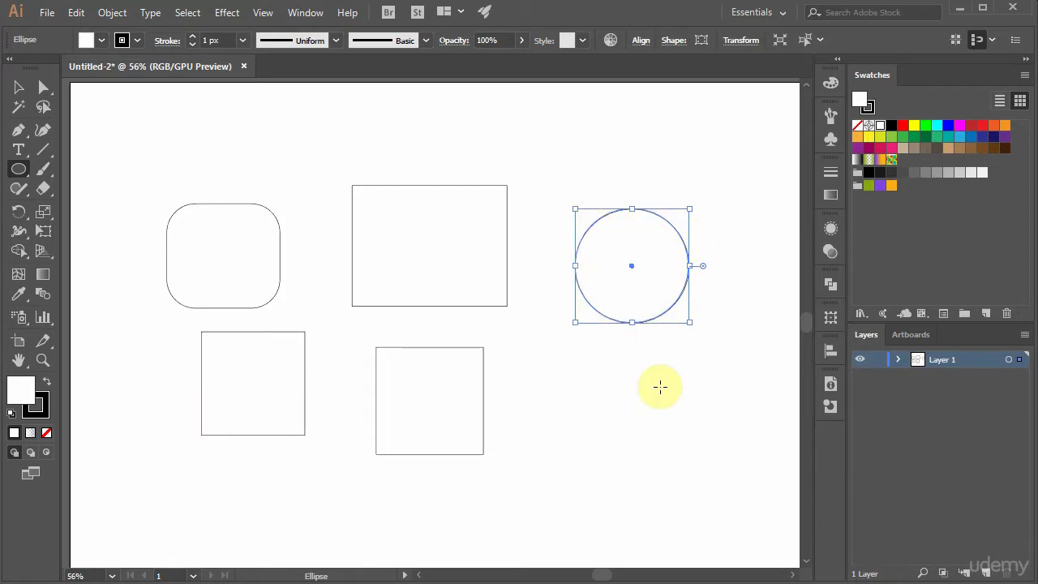
left_click_drag(423, 244, 463, 284)
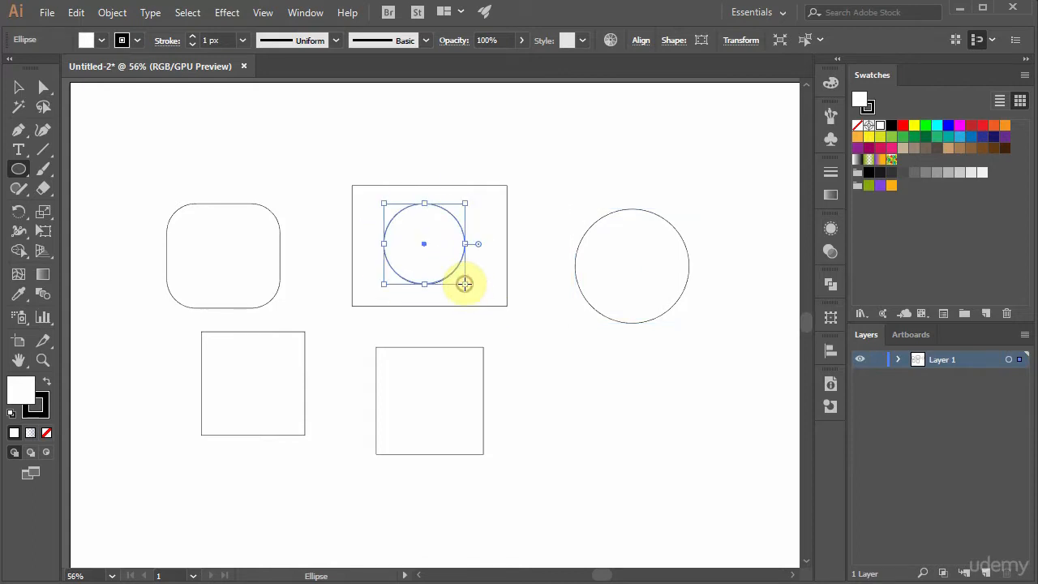
Step: Draw a polygon below the large circle, varying the side count to end with a level six-sided hexagon
left_click_drag(28, 172, 80, 229)
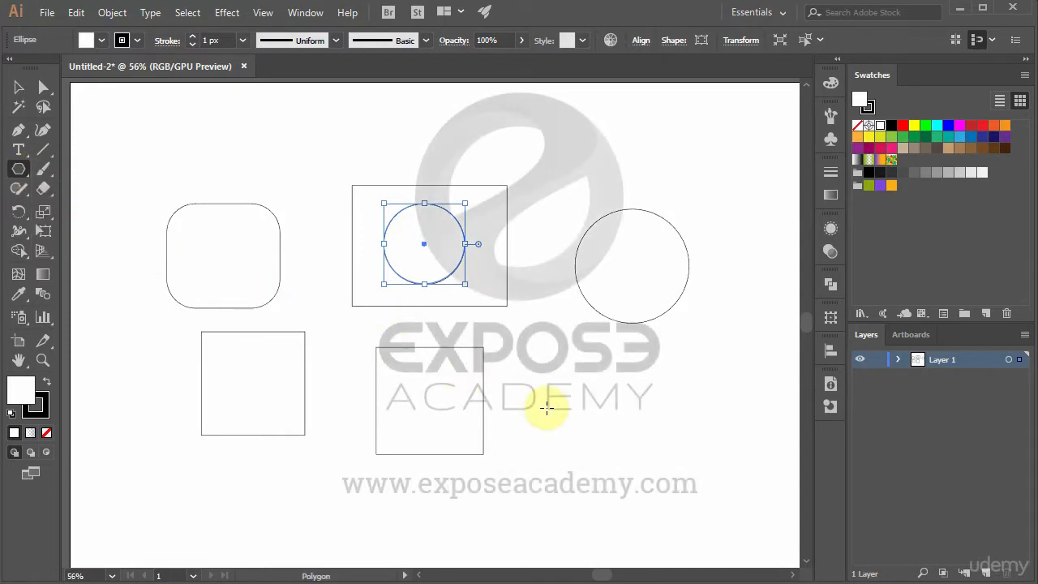
mouse_move(619, 413)
left_mouse_down()
mouse_move(666, 455)
mouse_move(673, 412)
mouse_move(641, 440)
mouse_move(666, 406)
mouse_move(580, 353)
mouse_move(564, 408)
mouse_move(624, 394)
mouse_move(600, 368)
mouse_move(601, 350)
left_mouse_up()
key("Up")
key("Up")
key("Up")
key("Up")
key("Down")
key("Down")
key("Down")
key("Down")
key("shift")
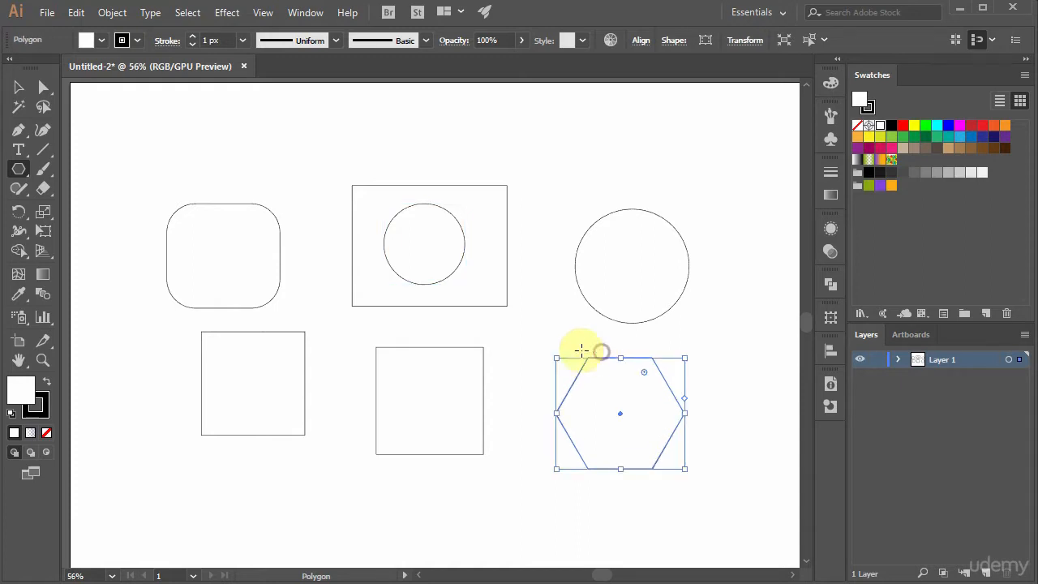
Step: Draw an upright star above the large circle, varying the point count to end with five points
left_click(20, 172)
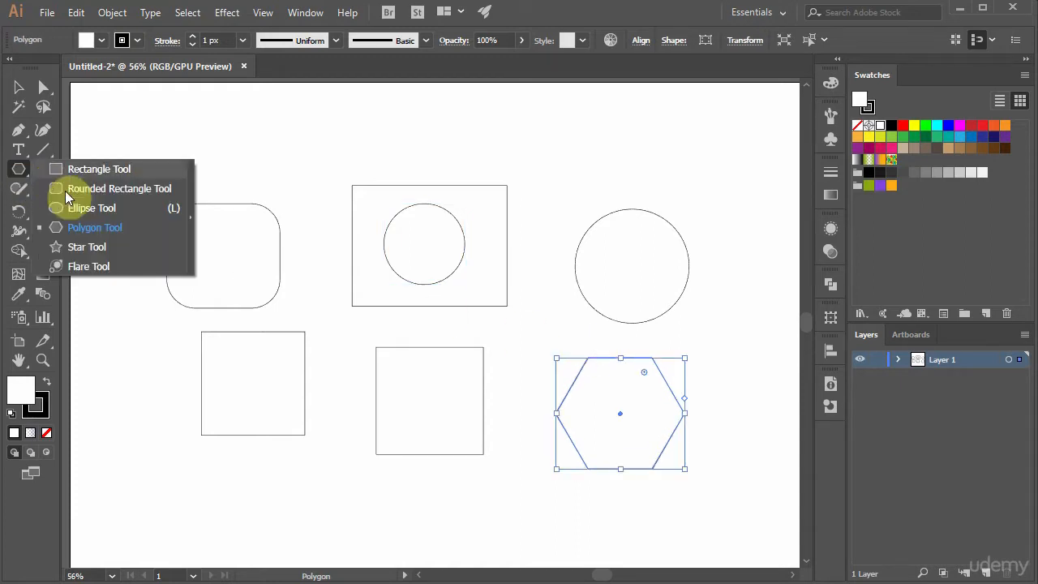
left_click(82, 245)
left_click_drag(567, 160, 601, 199)
key("Down")
key("Down")
key("Down")
key("Down")
key("Up")
key("Up")
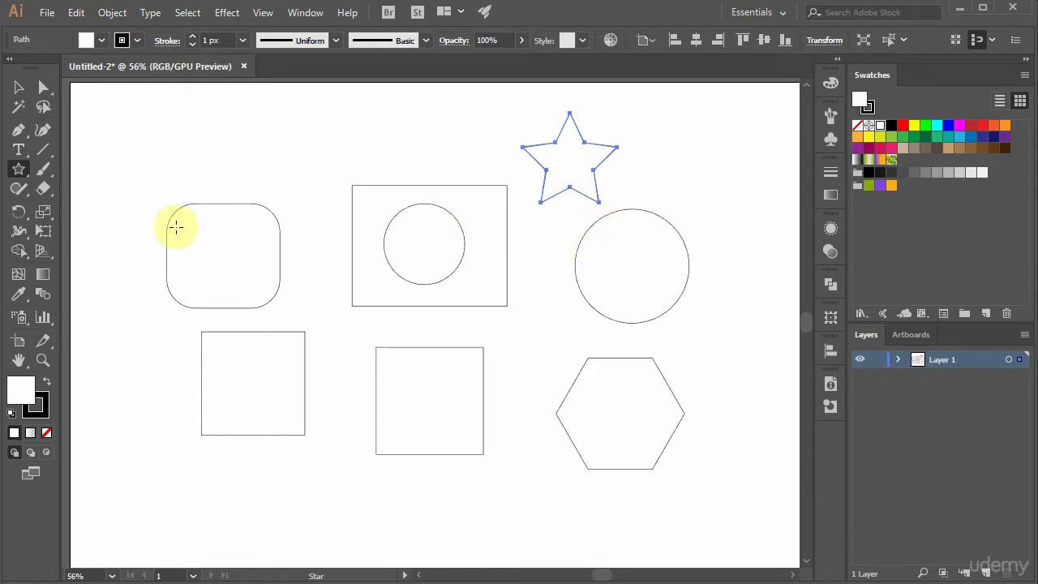
Step: Draw a lens flare centered near the top of the large circle with rings extending to the leftmost square, and delete it
left_click(22, 173)
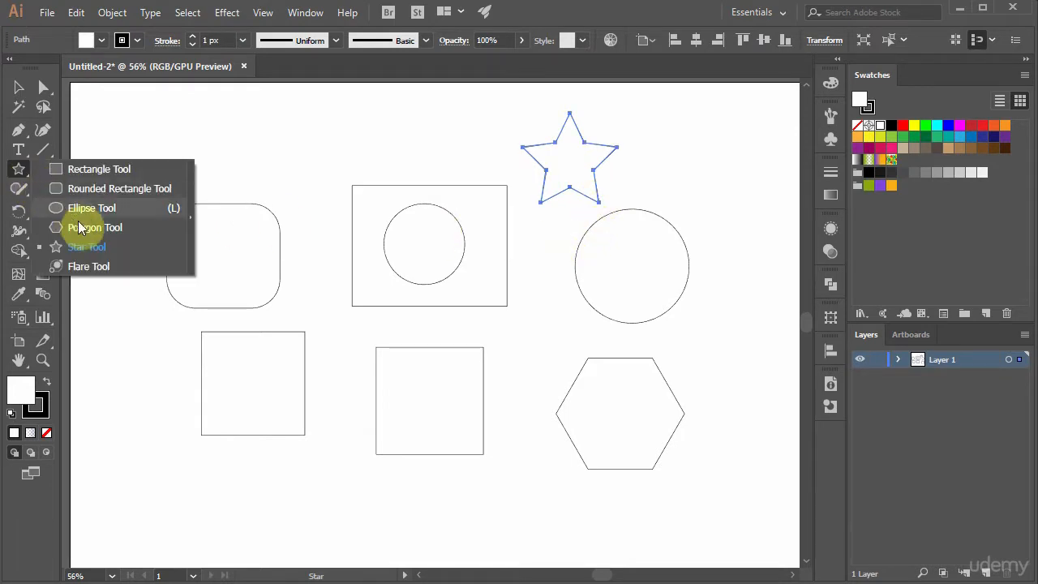
left_click(88, 266)
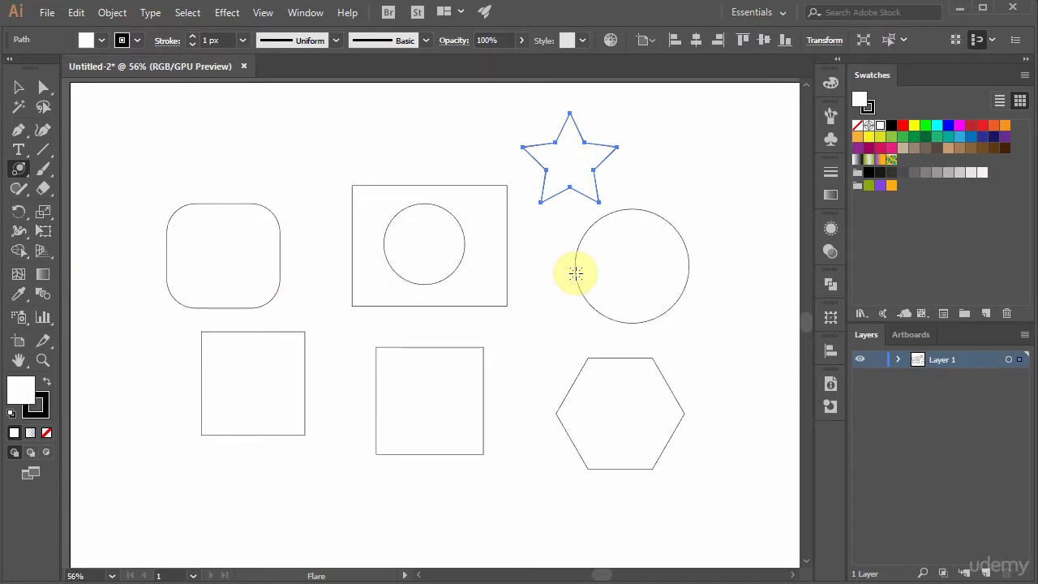
left_click_drag(633, 197, 601, 217)
left_click_drag(583, 232, 565, 243)
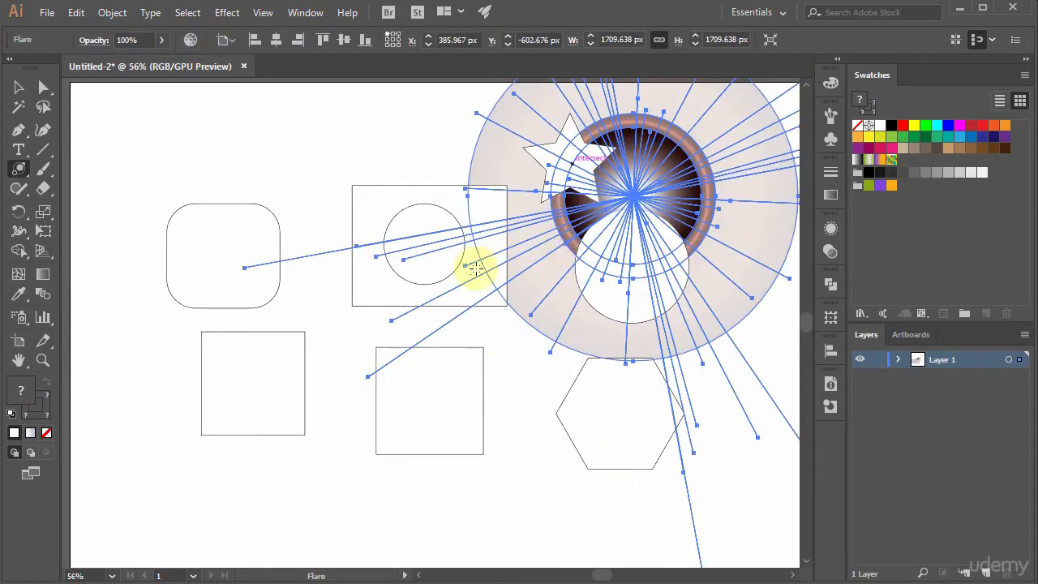
left_click_drag(166, 416, 152, 382)
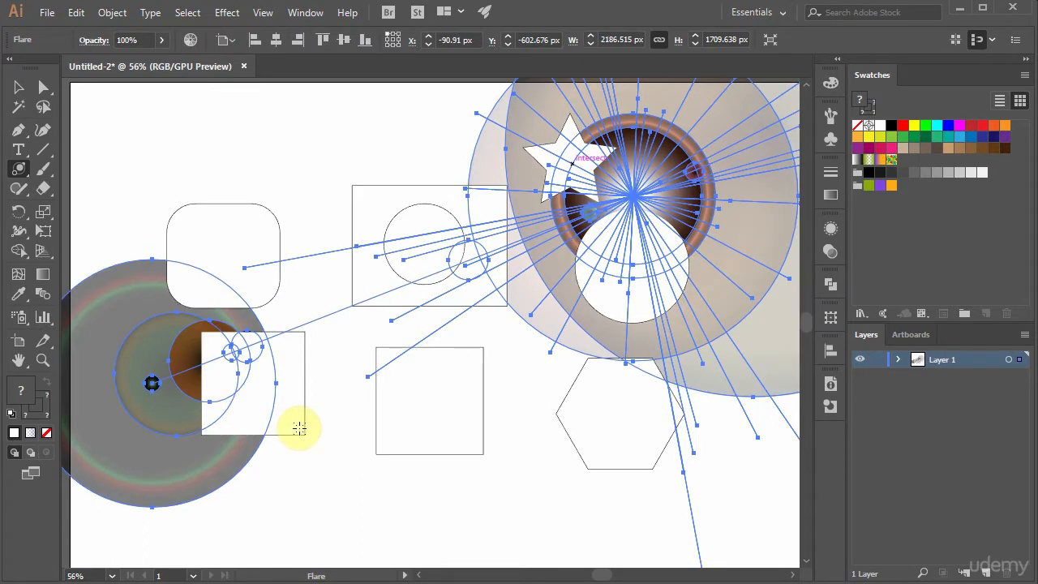
left_click(20, 90)
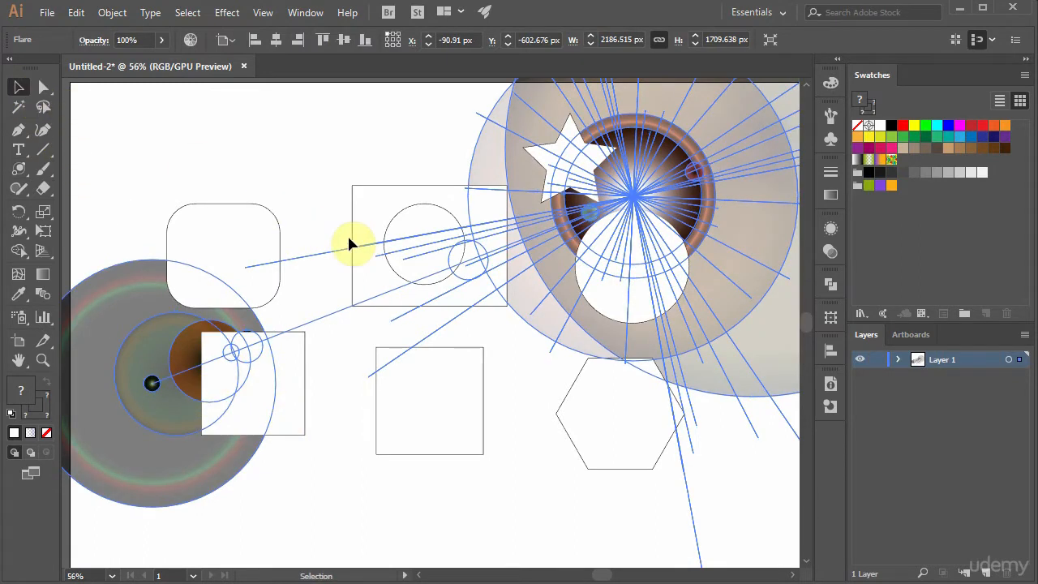
key("Delete")
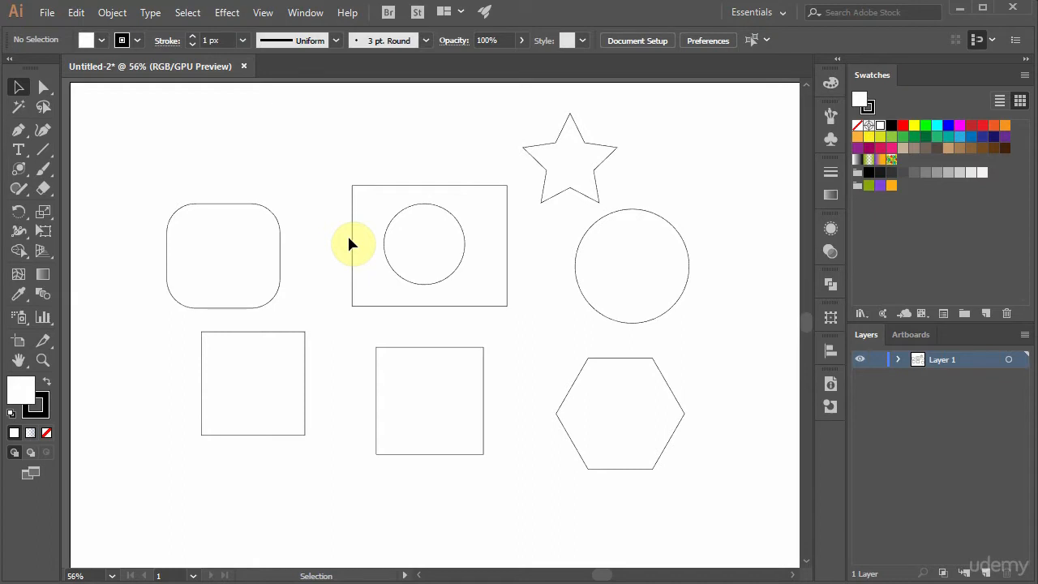
Step: Create a 100 px by 100 px square with exact dimensions in the empty area above the rounded rectangle
left_click_drag(24, 173, 72, 172)
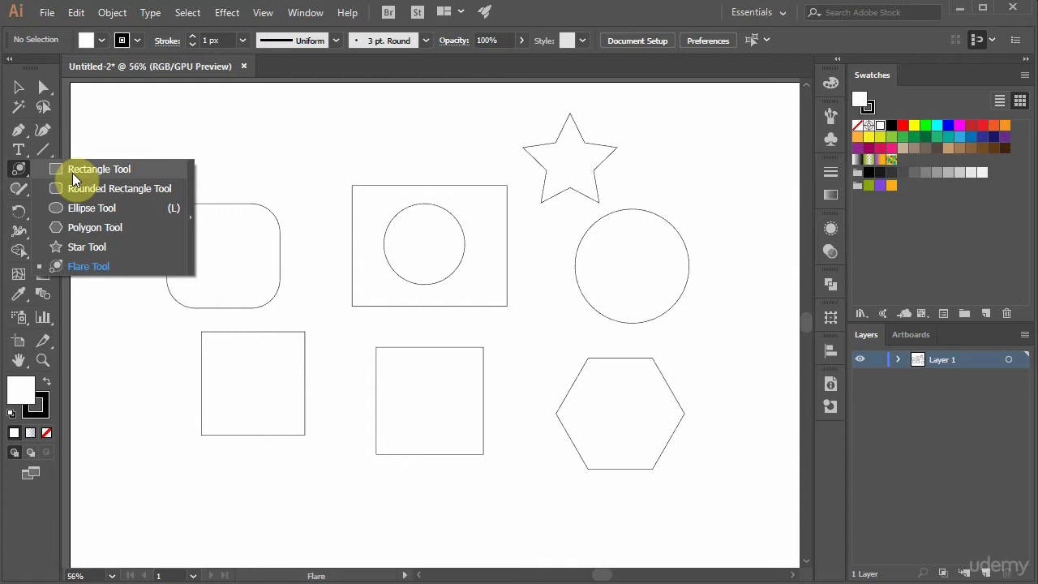
left_click_drag(72, 173, 101, 171)
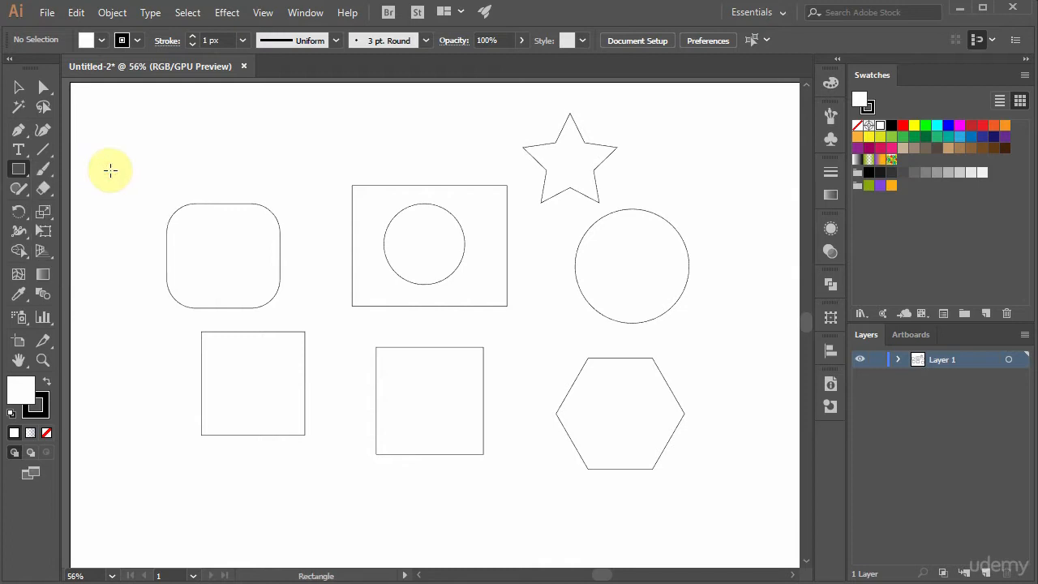
left_click(244, 127)
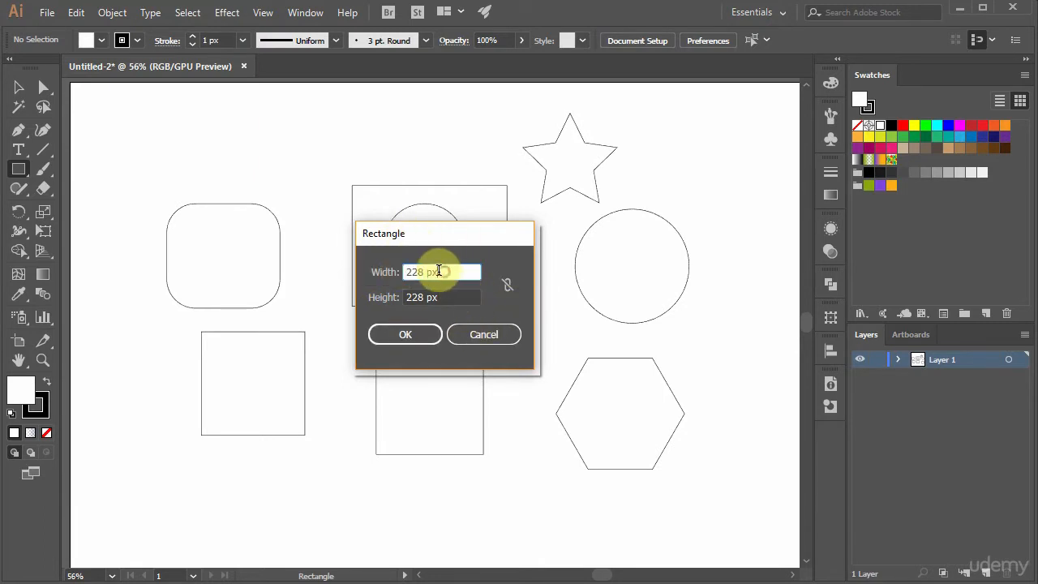
type("100")
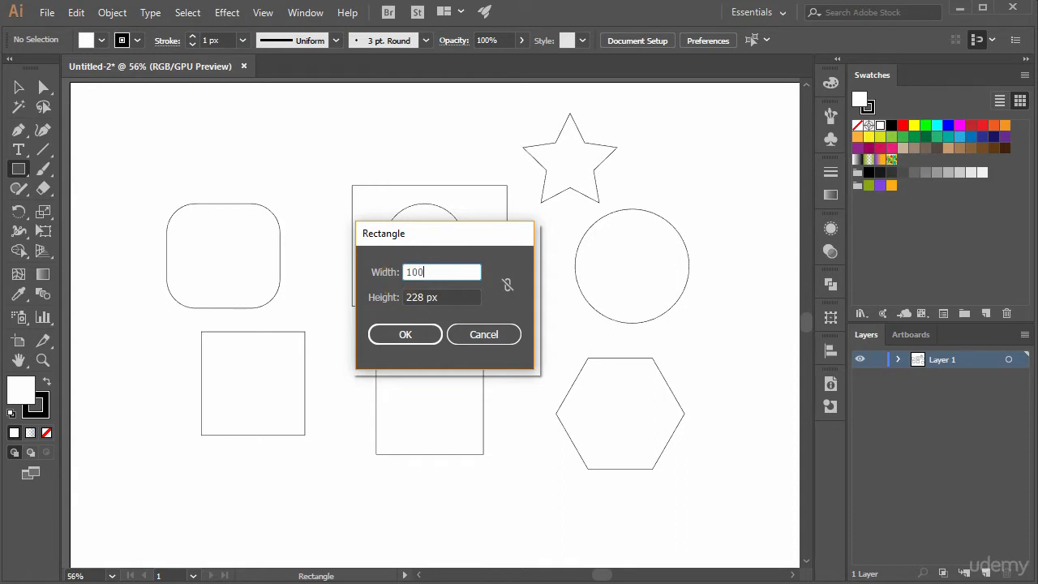
key("Tab")
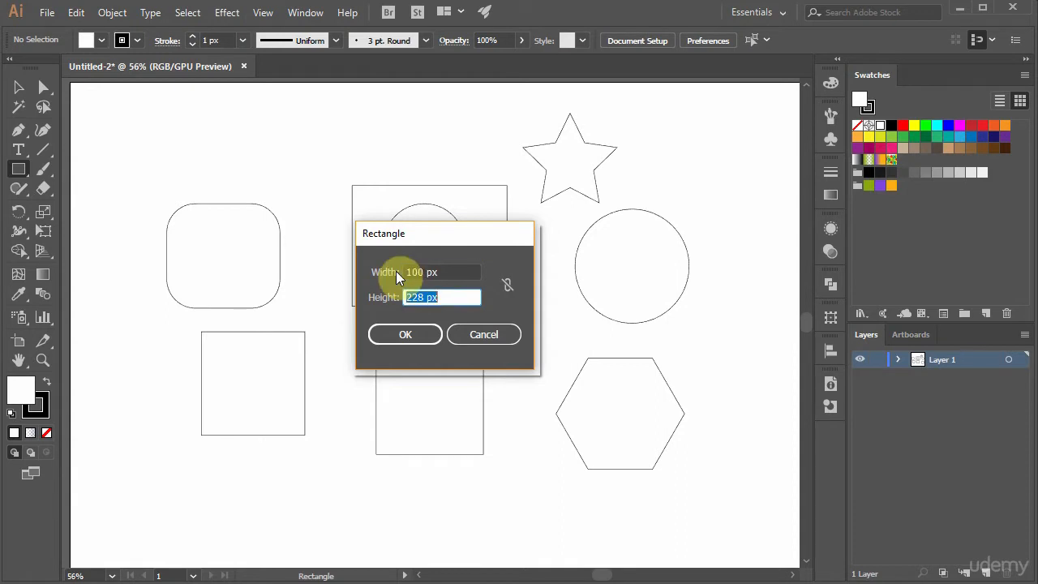
type("100")
left_click(397, 275)
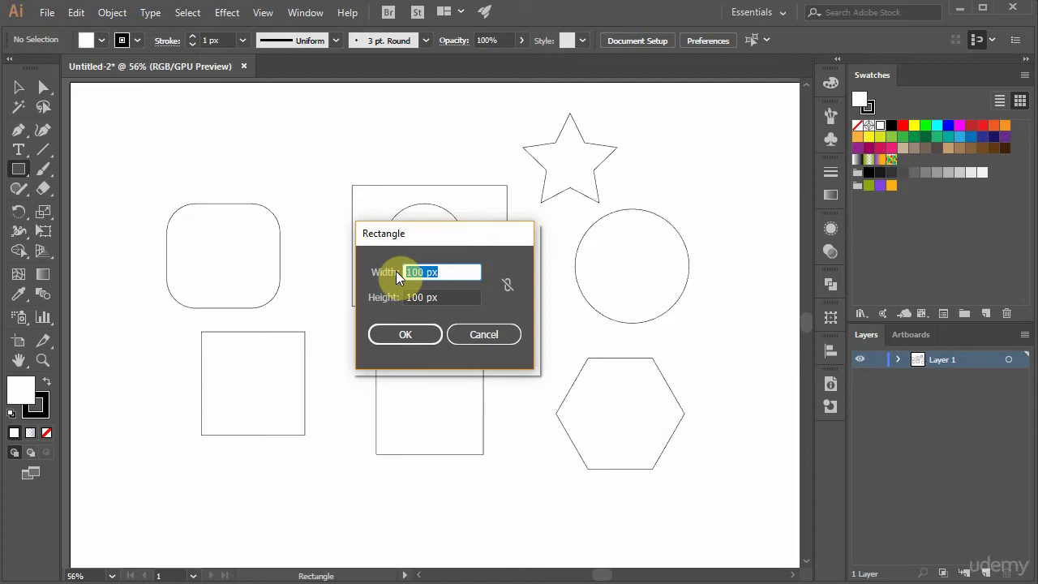
key("Return")
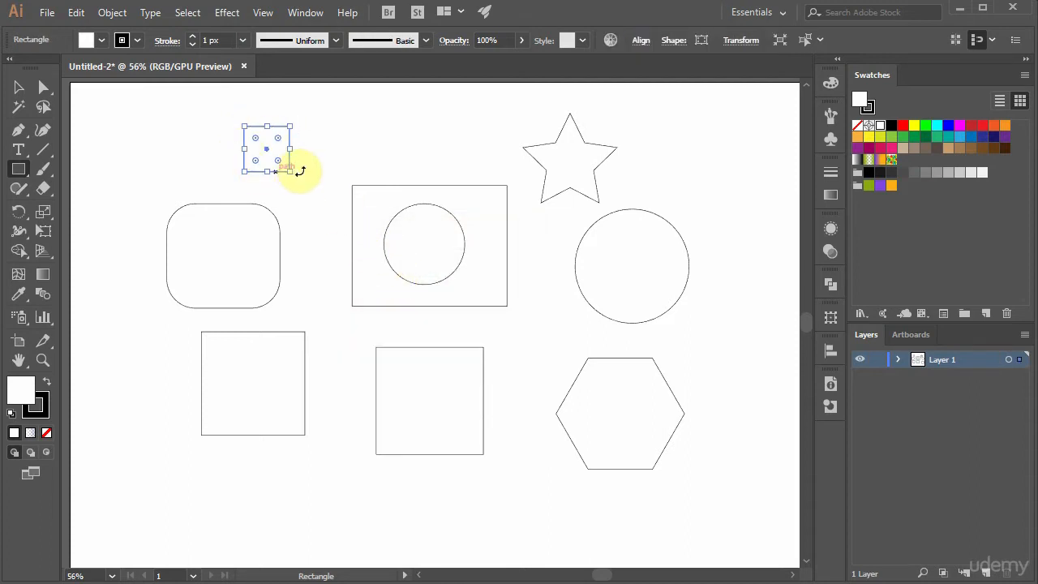
Step: Create a 100 px by 100 px square with exact dimensions, centered inside the square below the rounded rectangle
left_click(19, 172)
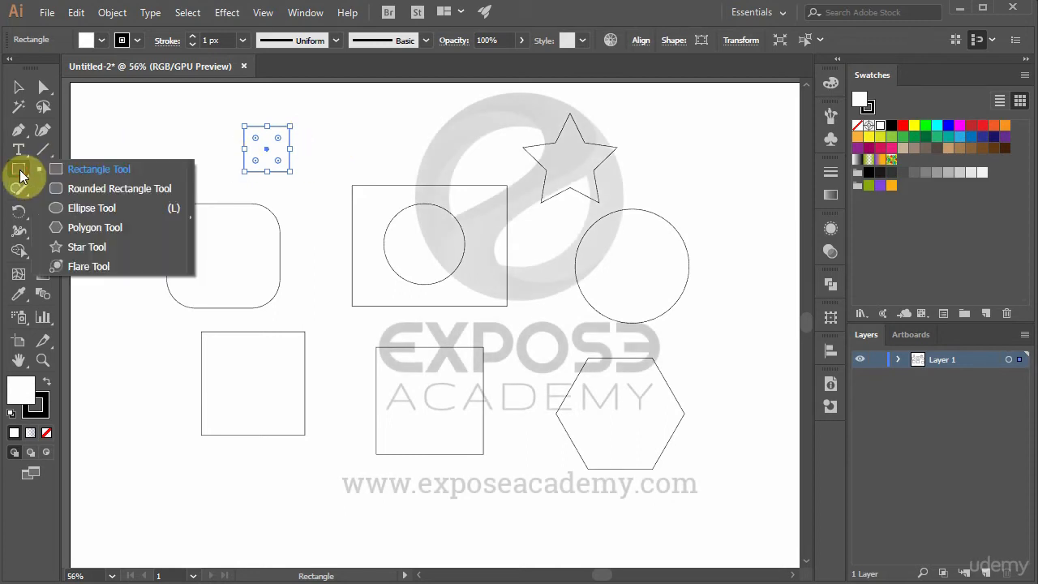
left_click(84, 171)
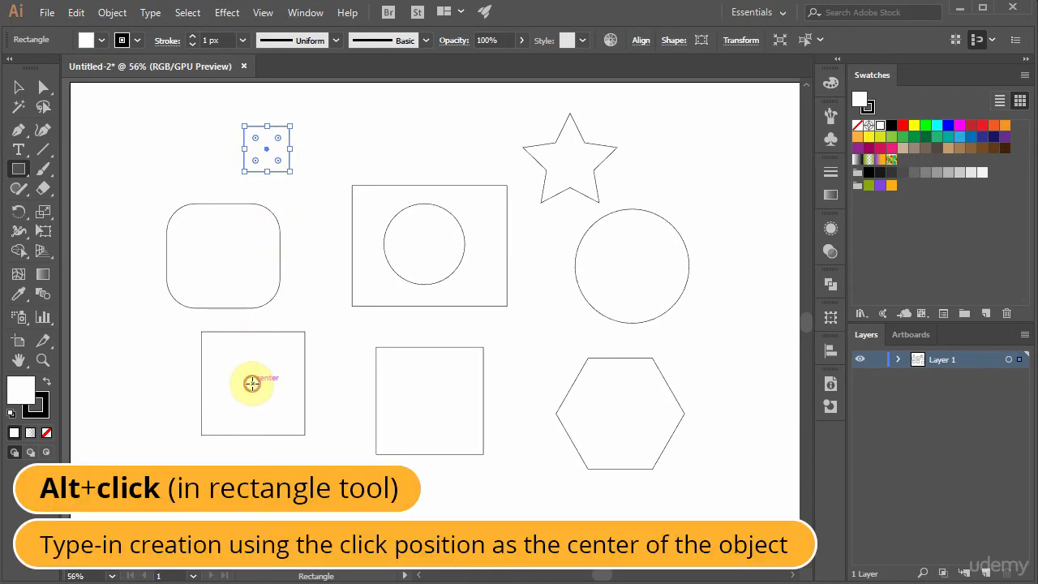
left_click(252, 384, "alt")
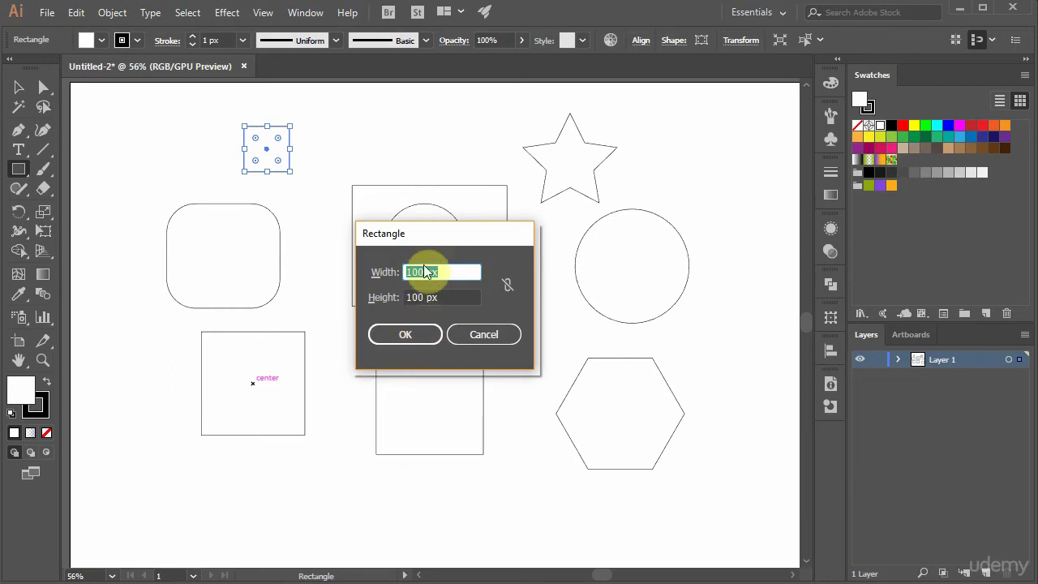
left_click(402, 335)
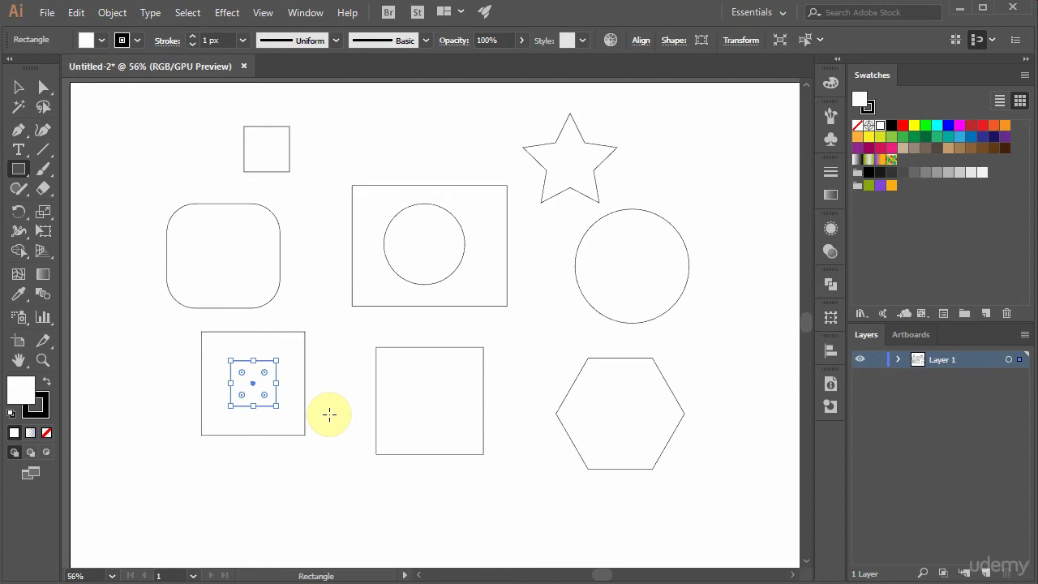
Step: Draw a circle from its center inside the hexagon, repositioning it while drawing so it is concentric with the hexagon
left_click_drag(24, 170, 68, 209)
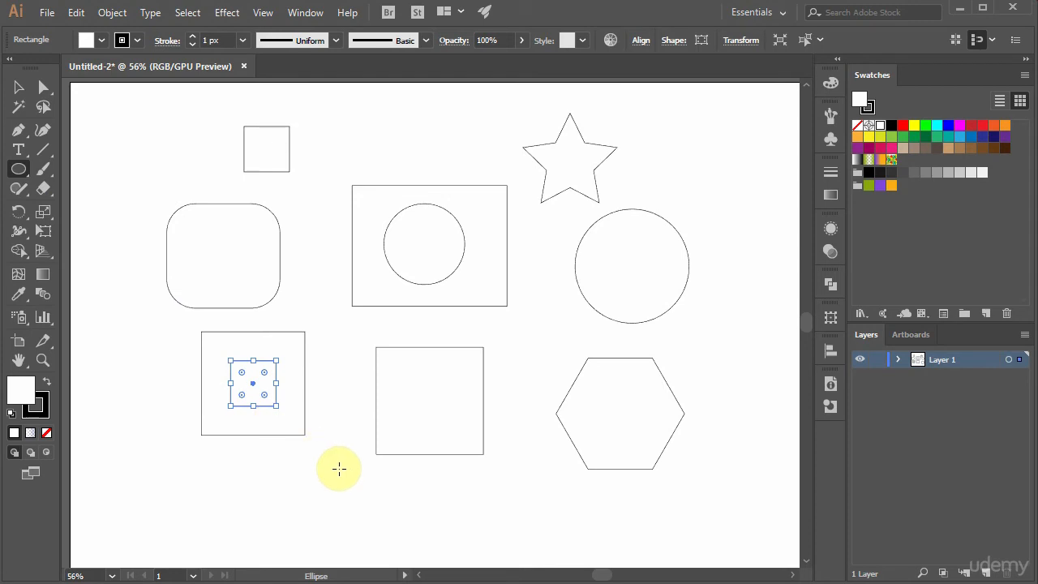
mouse_move(339, 434)
left_mouse_down()
mouse_move(400, 497)
mouse_move(364, 470)
mouse_move(373, 482)
mouse_move(392, 475)
mouse_move(566, 500)
mouse_move(648, 493)
mouse_move(653, 461)
left_mouse_up()
key("space")
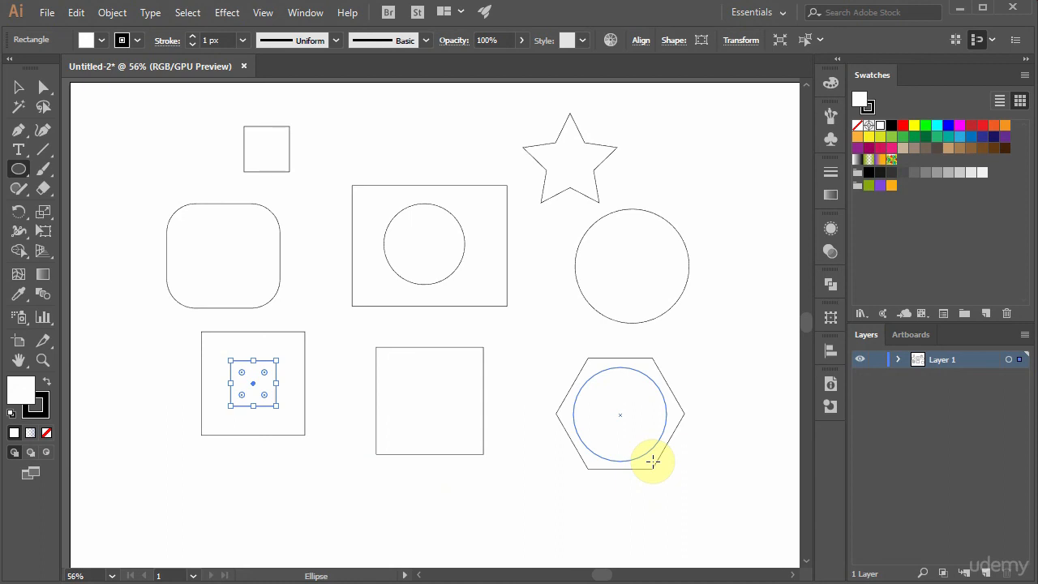
left_click_drag(653, 461, 645, 455)
key("ctrl")
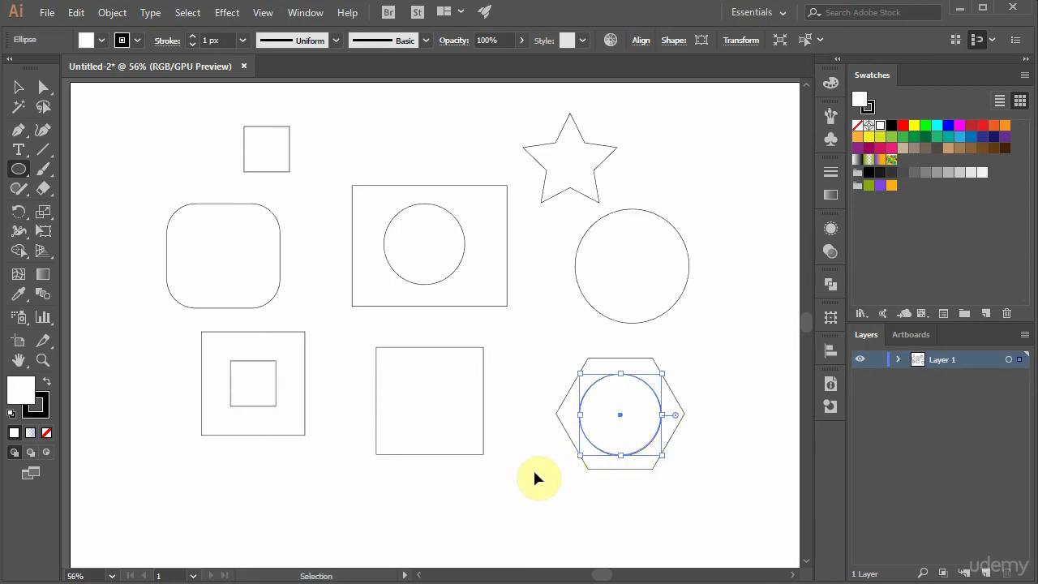